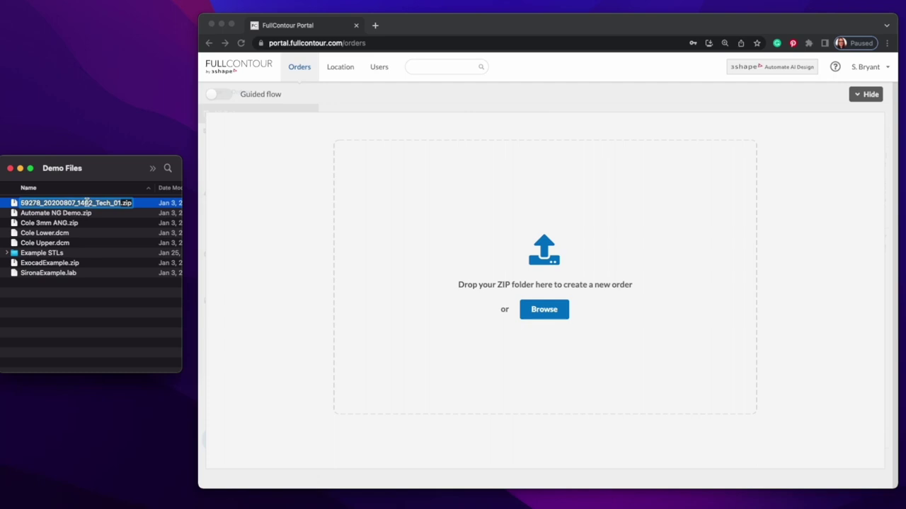
Upload 59278_20200807_1402_Tech_01.zip from the Demo Files folder as a new order
{"action": "left_click", "coordinate": [137, 205]}
{"action": "left_click_drag", "start_coordinate": [137, 205], "coordinate": [394, 246]}
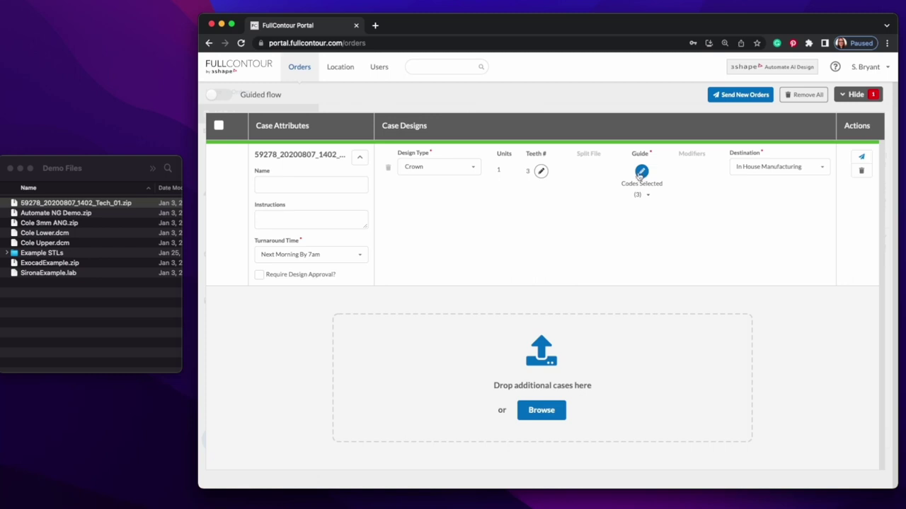
Add the Broad Contacts code to the crown's design guide selection and apply it
{"action": "left_click", "coordinate": [641, 173]}
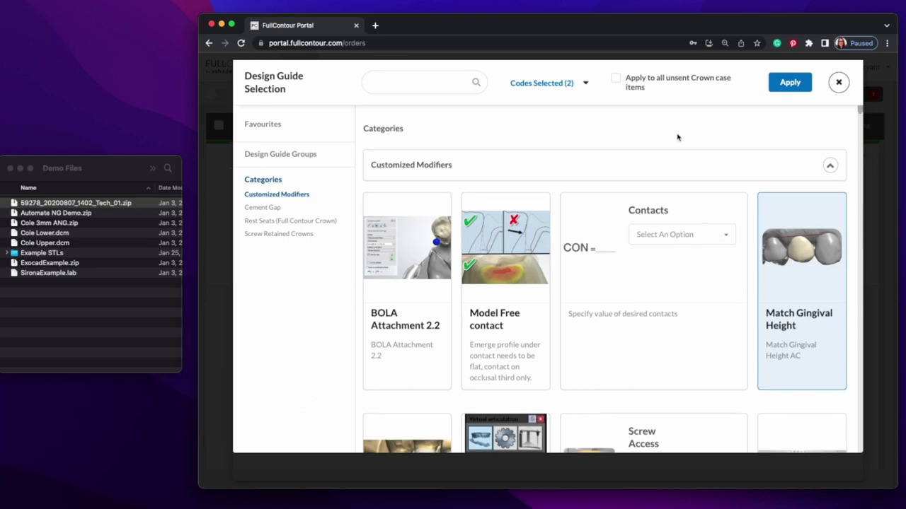
{"action": "scroll", "coordinate": [677, 138], "scroll_direction": "down", "scroll_amount": 5}
{"action": "scroll", "coordinate": [677, 138], "scroll_direction": "down", "scroll_amount": 6}
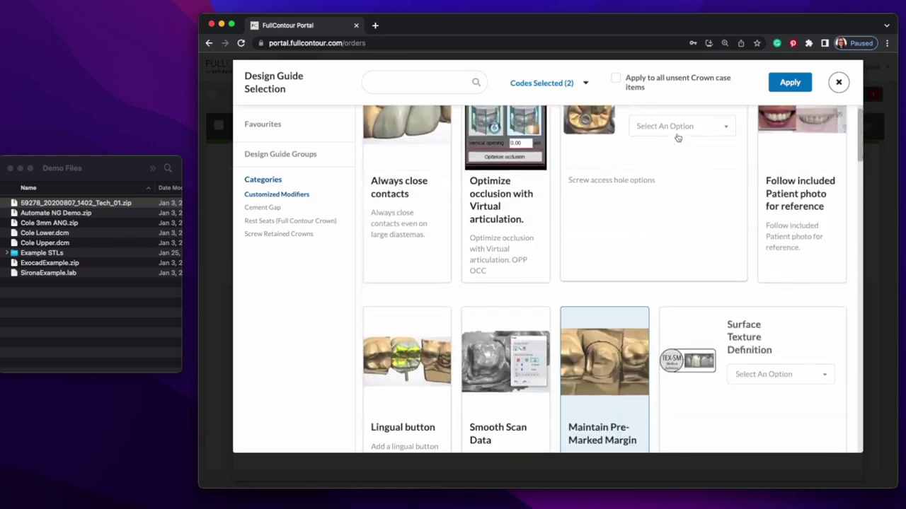
{"action": "scroll", "coordinate": [677, 137], "scroll_direction": "down", "scroll_amount": 2}
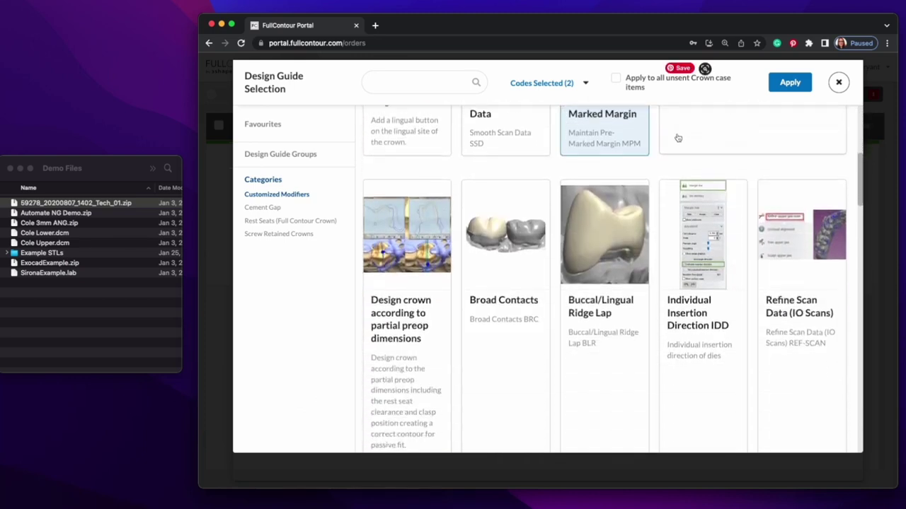
{"action": "left_click", "coordinate": [509, 161]}
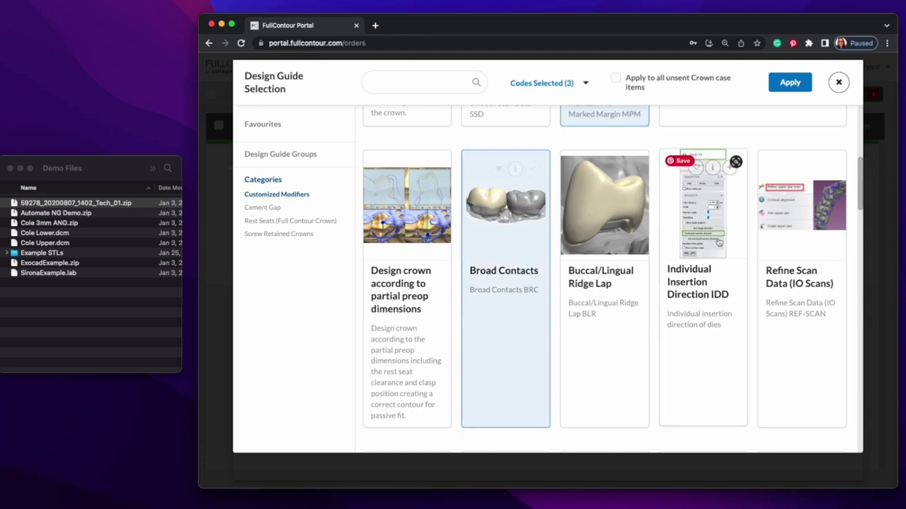
{"action": "left_click", "coordinate": [786, 85]}
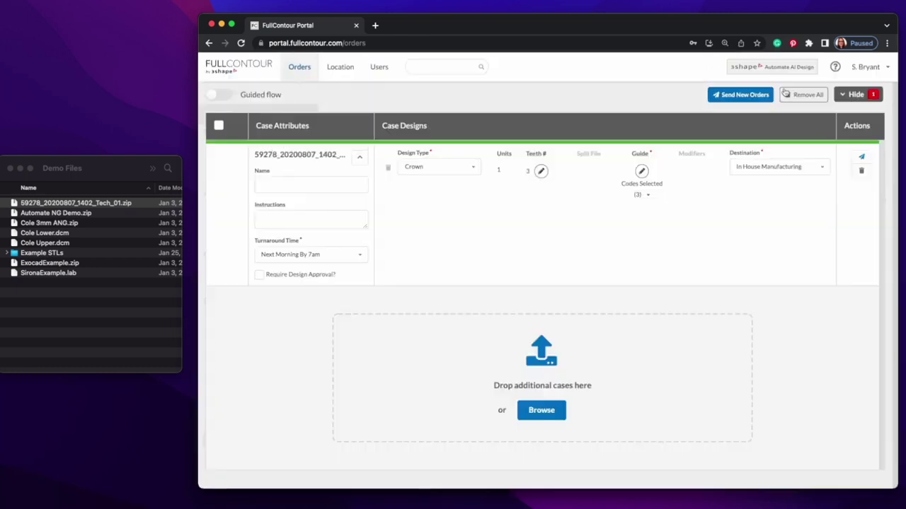
Review the crown's selected guide codes and remove Match Gingival Height from the design guide selection
{"action": "left_click", "coordinate": [650, 197]}
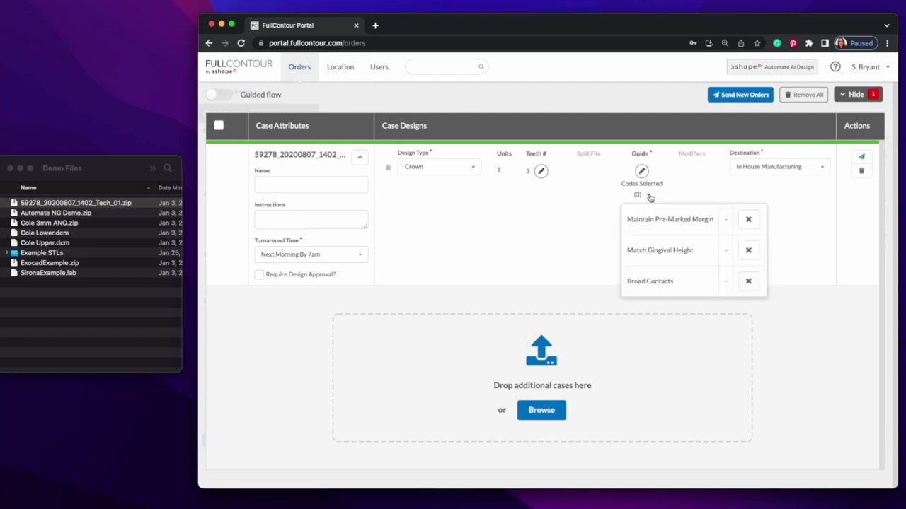
{"action": "left_click", "coordinate": [650, 198]}
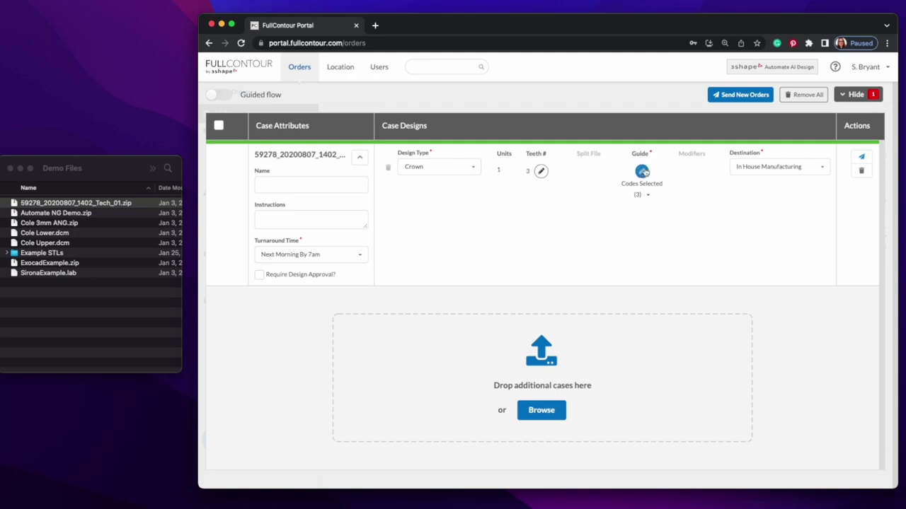
{"action": "left_click", "coordinate": [643, 172]}
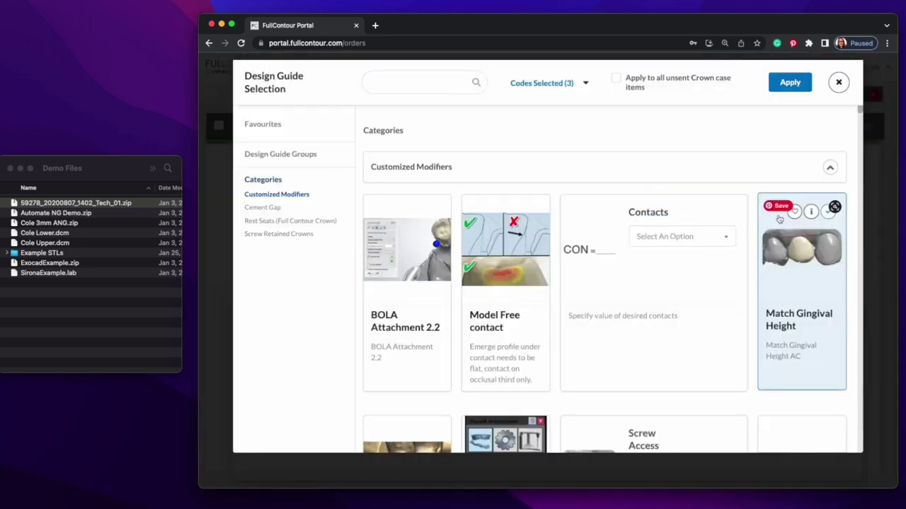
{"action": "left_click", "coordinate": [789, 83]}
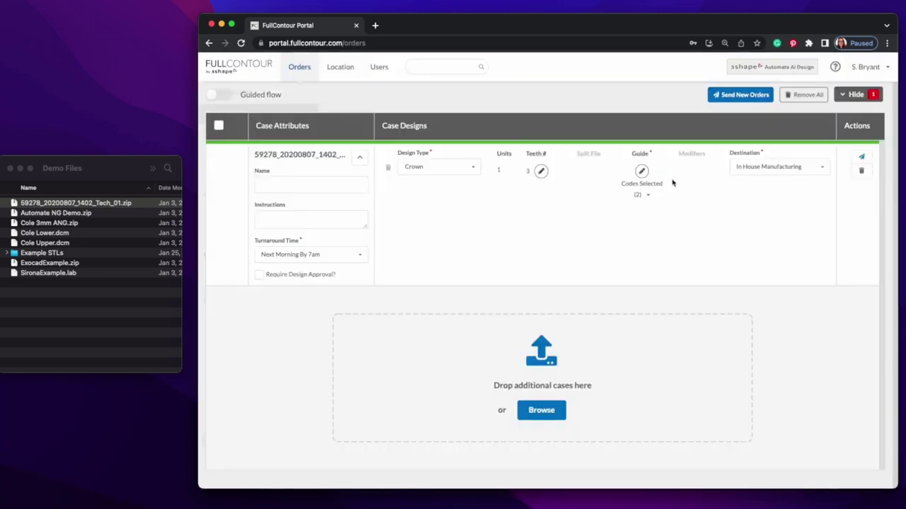
{"action": "left_click", "coordinate": [639, 193]}
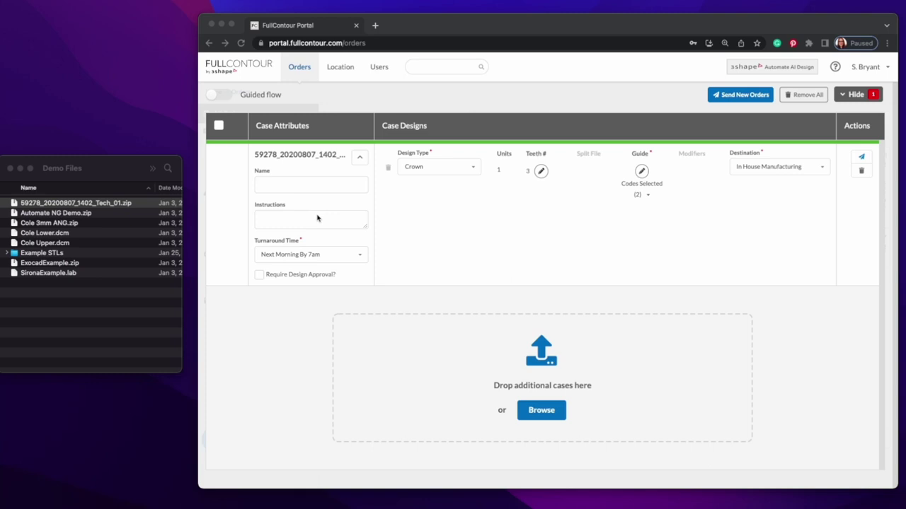
Go through the case's turnaround time, design approval and destination options and send the new order
{"action": "left_click", "coordinate": [361, 256]}
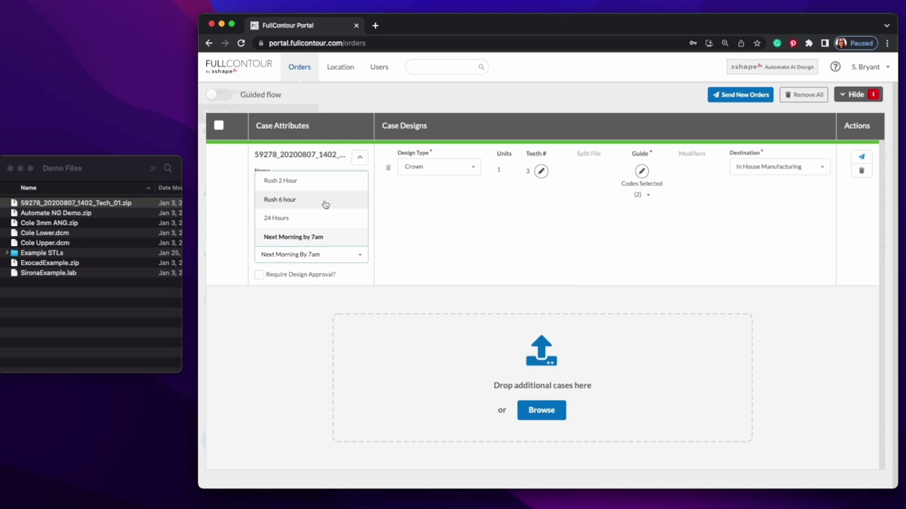
{"action": "left_click", "coordinate": [354, 249]}
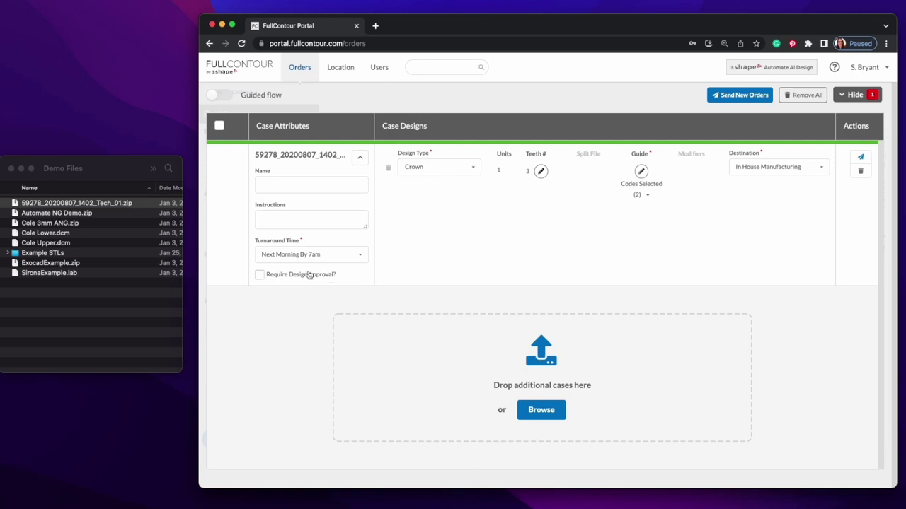
{"action": "left_click", "coordinate": [259, 276]}
{"action": "left_click", "coordinate": [757, 168]}
{"action": "left_click", "coordinate": [758, 186]}
{"action": "left_click", "coordinate": [746, 101]}
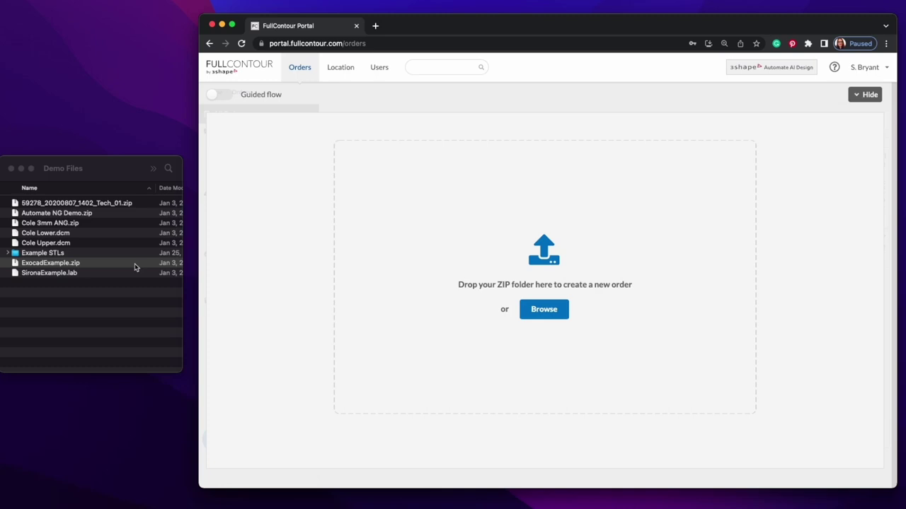
Upload ExocadExample.zip as a new order and set its design type to Crown
{"action": "left_click_drag", "start_coordinate": [135, 266], "coordinate": [464, 277]}
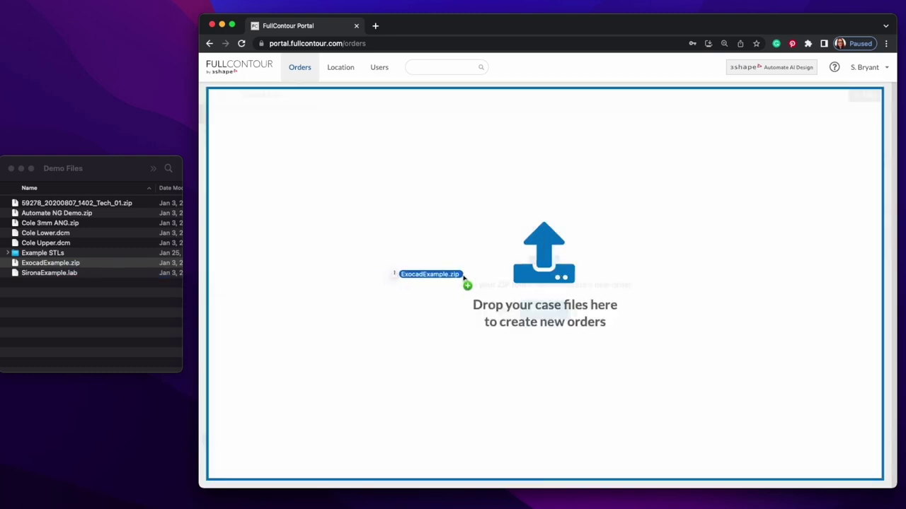
{"action": "left_click_drag", "start_coordinate": [463, 276], "coordinate": [463, 278]}
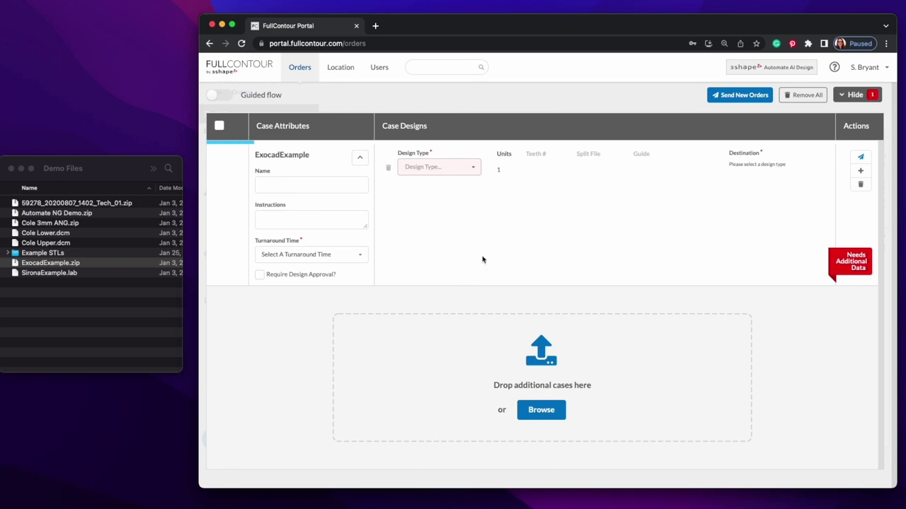
{"action": "left_click", "coordinate": [446, 168]}
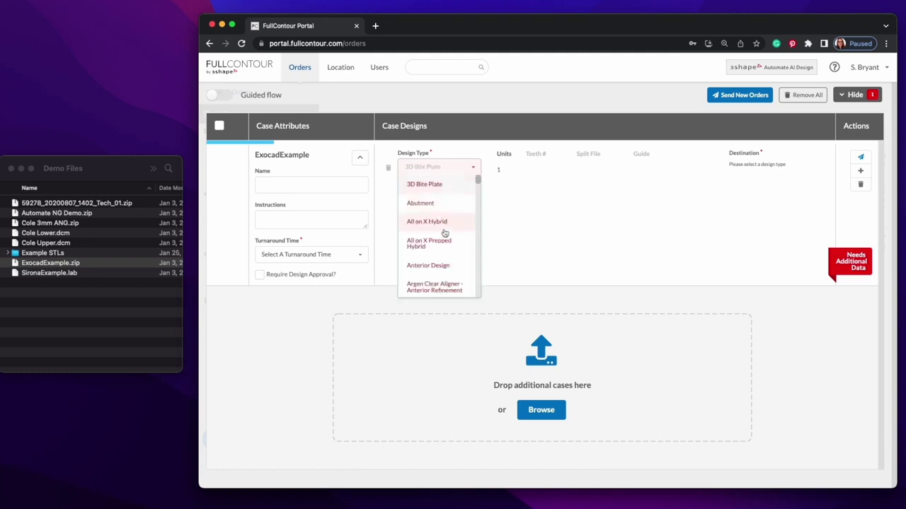
{"action": "scroll", "coordinate": [444, 234], "scroll_direction": "down", "scroll_amount": 10}
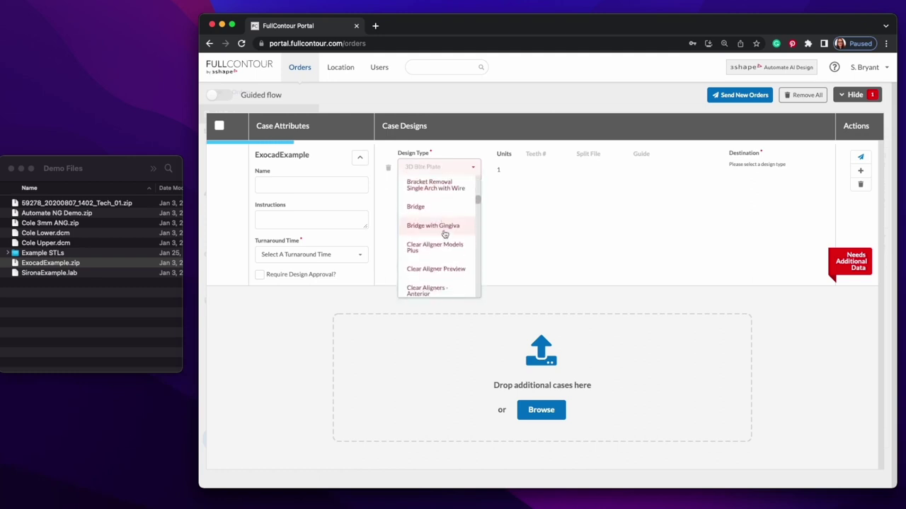
{"action": "scroll", "coordinate": [445, 235], "scroll_direction": "down", "scroll_amount": 5}
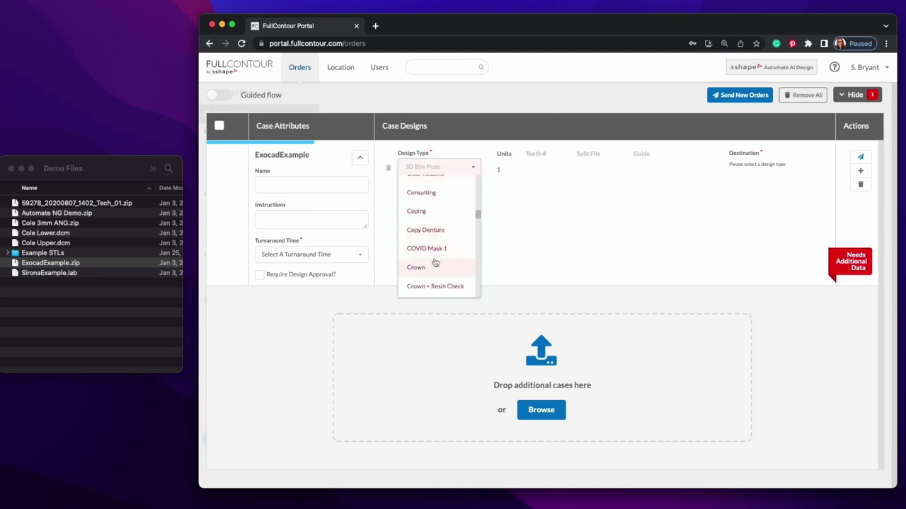
{"action": "left_click", "coordinate": [435, 265]}
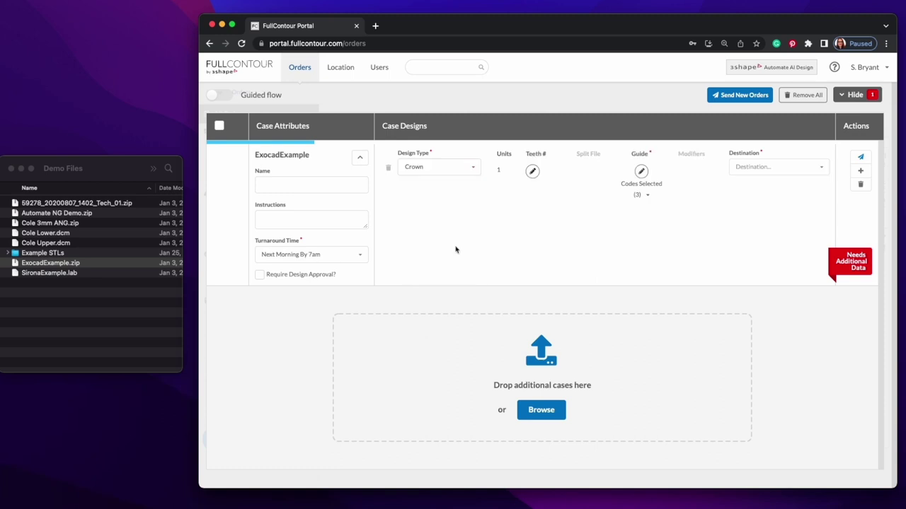
Assign teeth 3 and 4 to the crown design on the tooth chart
{"action": "left_click", "coordinate": [532, 172]}
{"action": "left_click", "coordinate": [565, 252]}
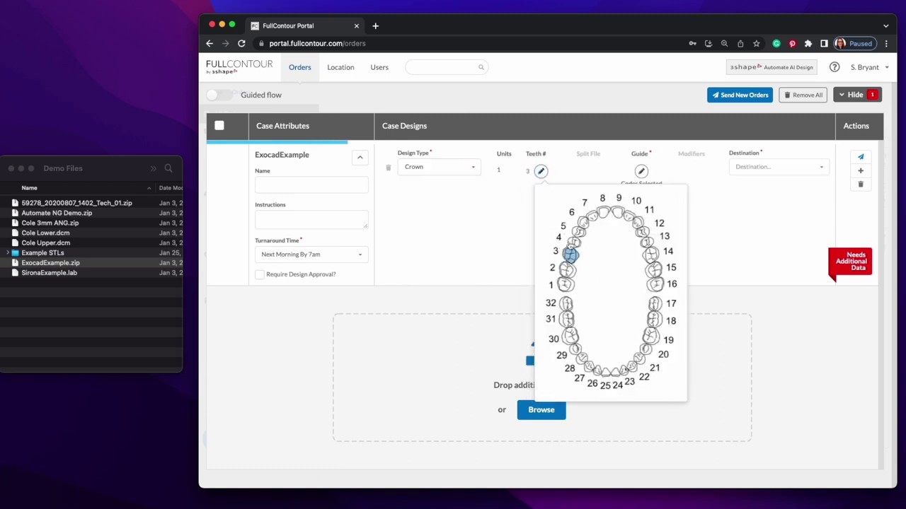
{"action": "left_click", "coordinate": [573, 242]}
{"action": "left_click", "coordinate": [515, 241]}
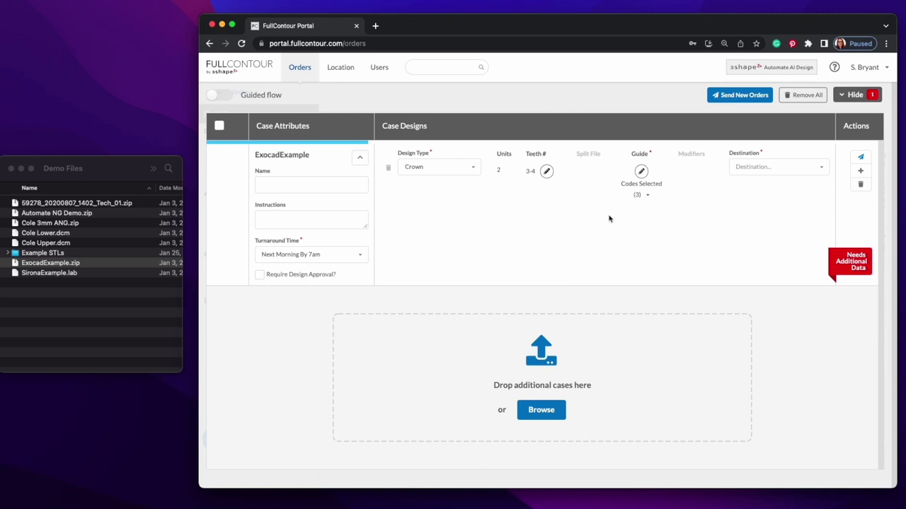
Check the crown's favourite and categorized design guides and set its destination to In House Manufacturing
{"action": "left_click", "coordinate": [641, 171]}
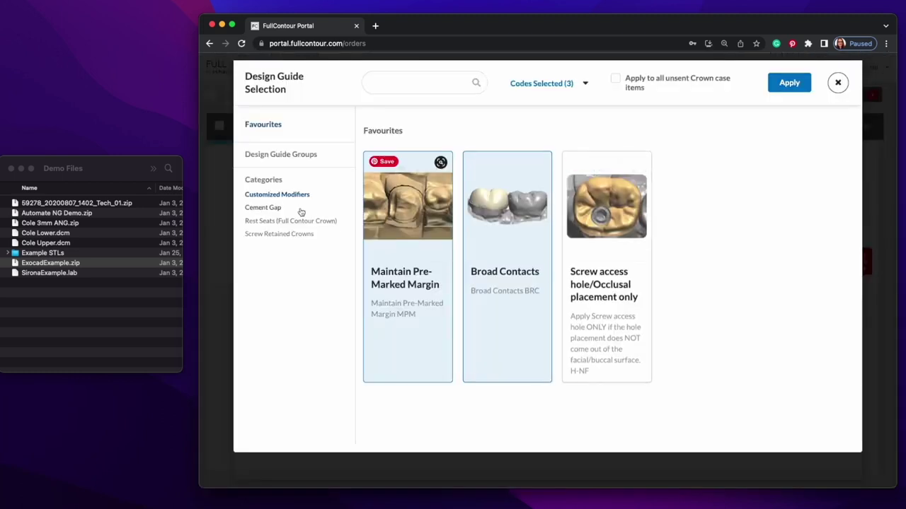
{"action": "left_click", "coordinate": [269, 183]}
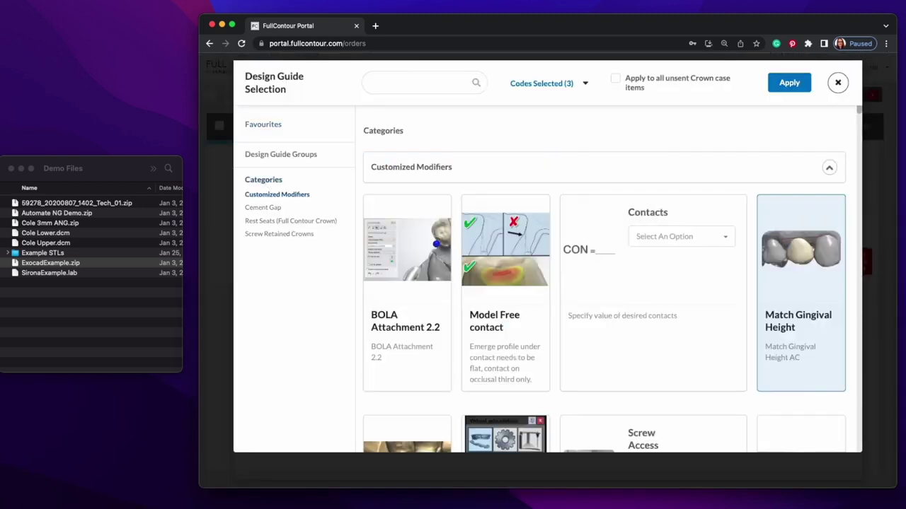
{"action": "key", "text": "Escape"}
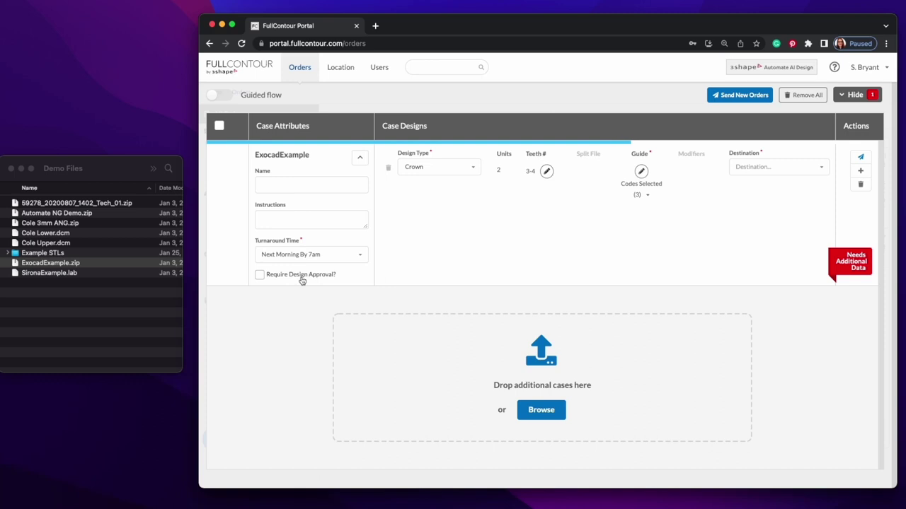
{"action": "left_click", "coordinate": [757, 167]}
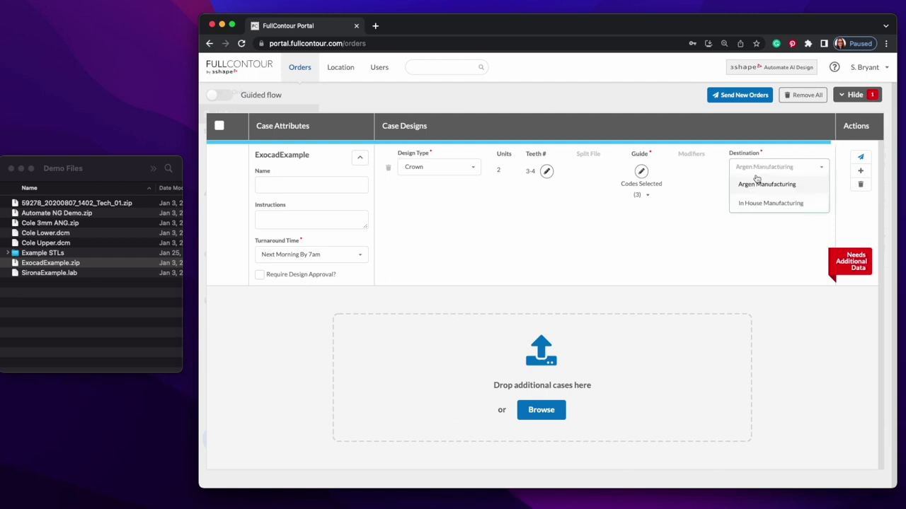
{"action": "left_click", "coordinate": [756, 207]}
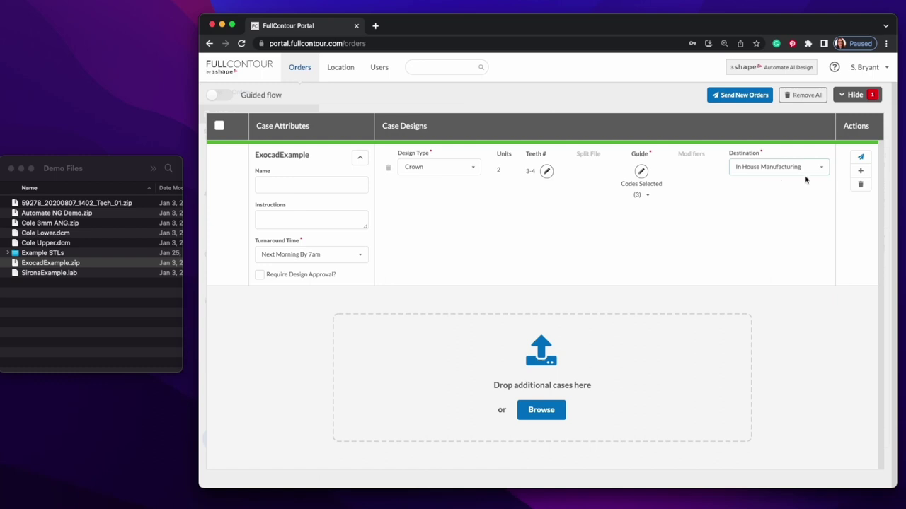
Add a second design to the ExocadExample case and set its design type to Model
{"action": "left_click", "coordinate": [859, 171]}
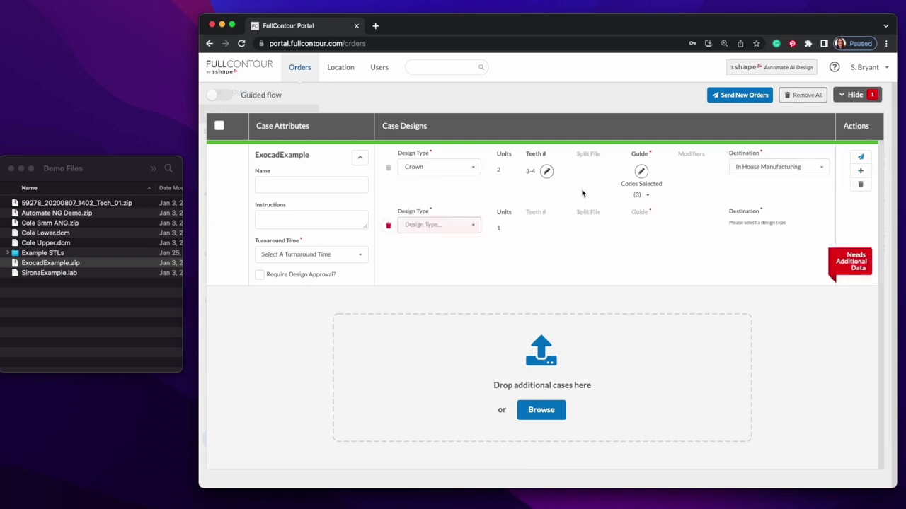
{"action": "left_click", "coordinate": [467, 227]}
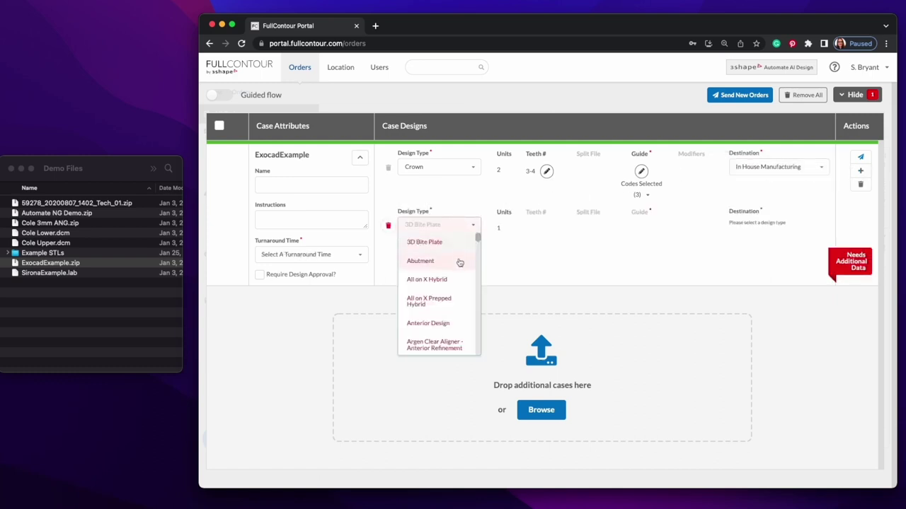
{"action": "scroll", "coordinate": [459, 262], "scroll_direction": "down", "scroll_amount": 10}
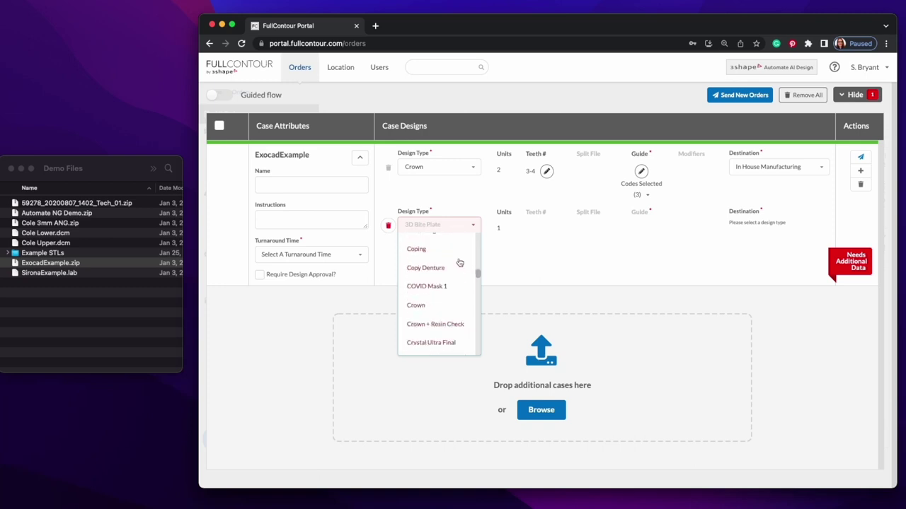
{"action": "scroll", "coordinate": [459, 263], "scroll_direction": "down", "scroll_amount": 10}
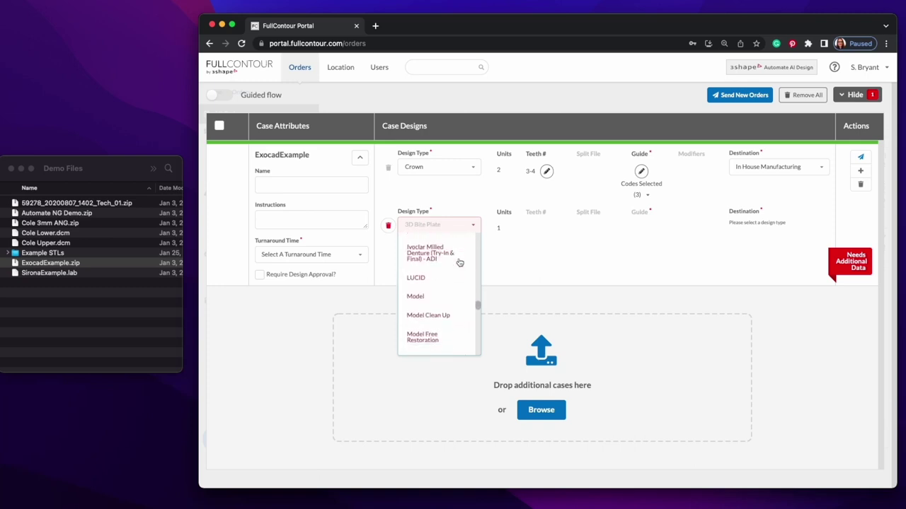
{"action": "left_click", "coordinate": [443, 296]}
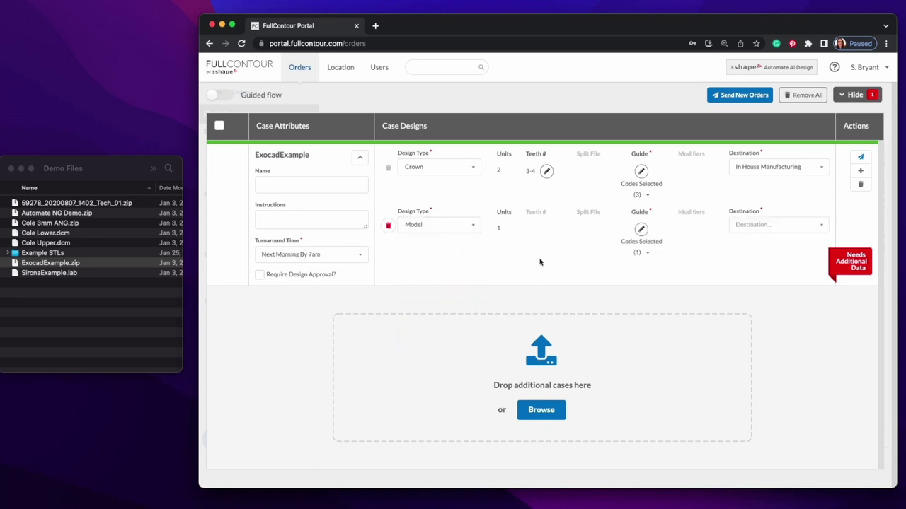
Check the available design guides for the model design and set its destination to In House Manufacturing
{"action": "left_click", "coordinate": [642, 230]}
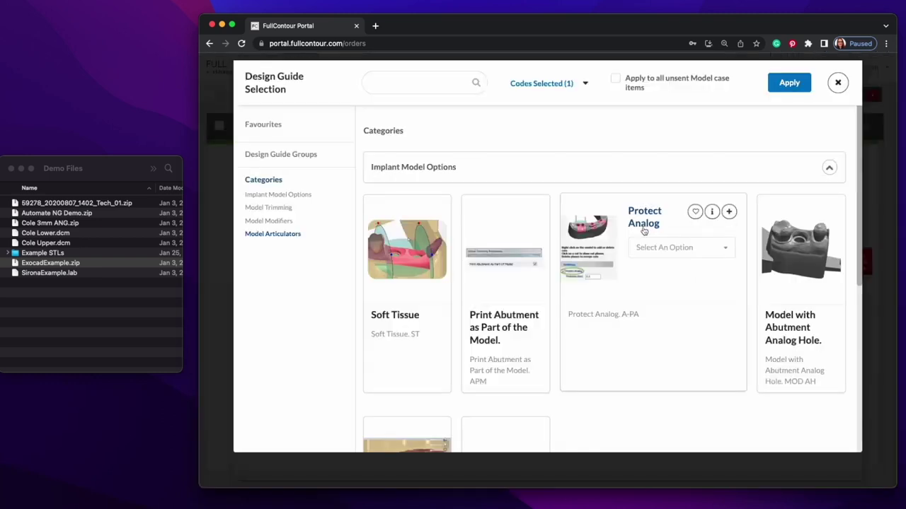
{"action": "left_click", "coordinate": [838, 82]}
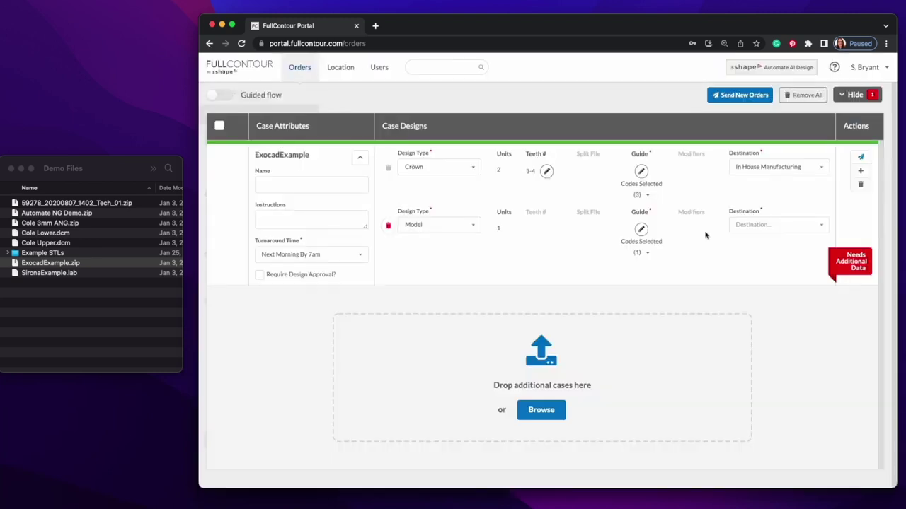
{"action": "left_click", "coordinate": [739, 225]}
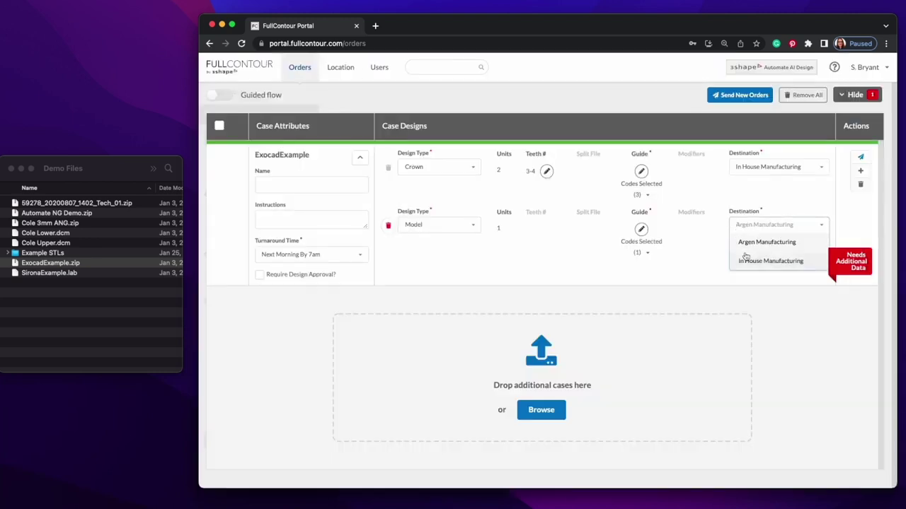
{"action": "left_click", "coordinate": [746, 260]}
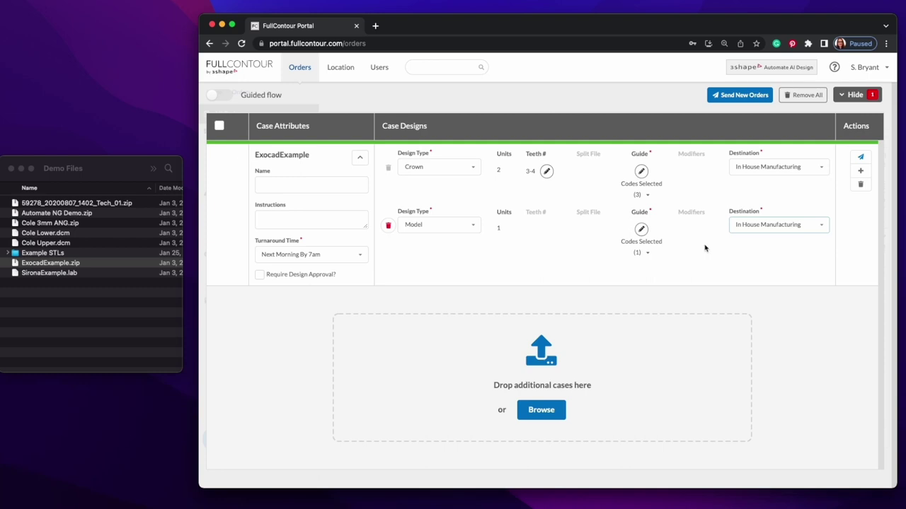
Upload SironaExample.lab as a new order and set its design type to Crown
{"action": "left_click", "coordinate": [129, 275]}
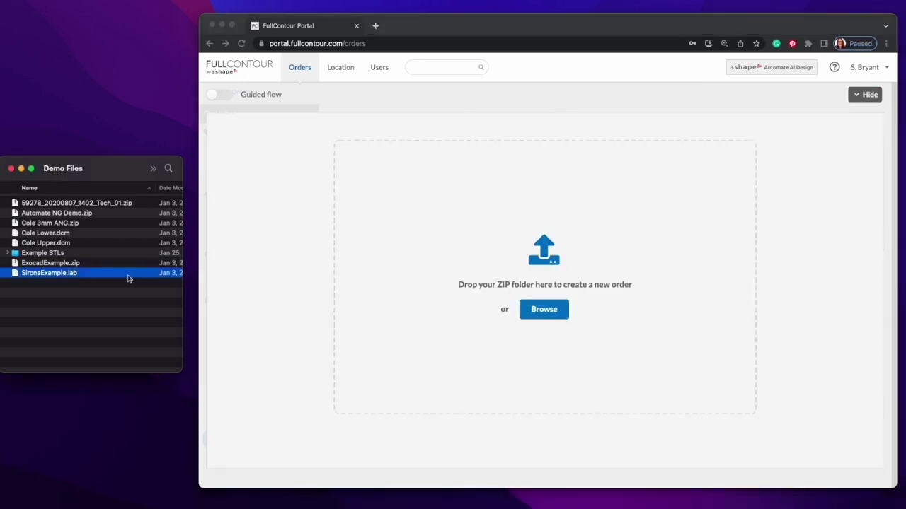
{"action": "left_click_drag", "start_coordinate": [129, 278], "coordinate": [463, 282]}
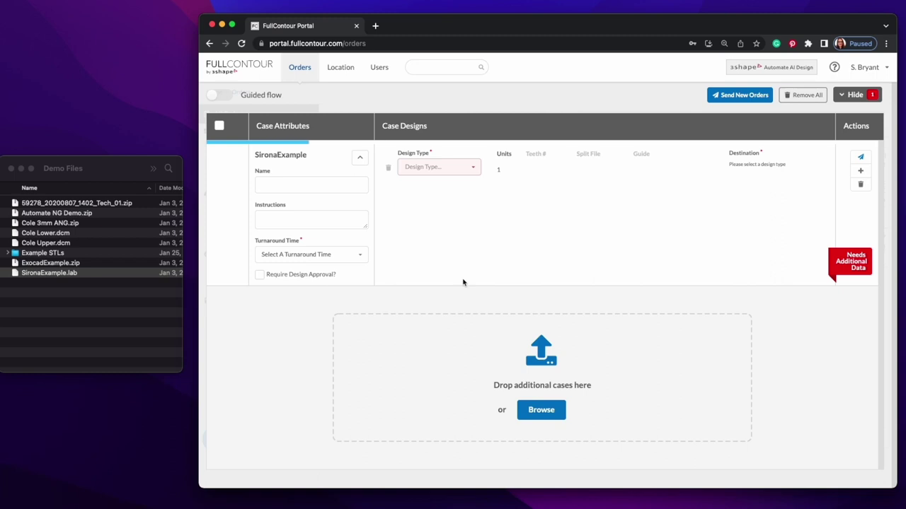
{"action": "left_click", "coordinate": [450, 171]}
{"action": "scroll", "coordinate": [450, 236], "scroll_direction": "down", "scroll_amount": 10}
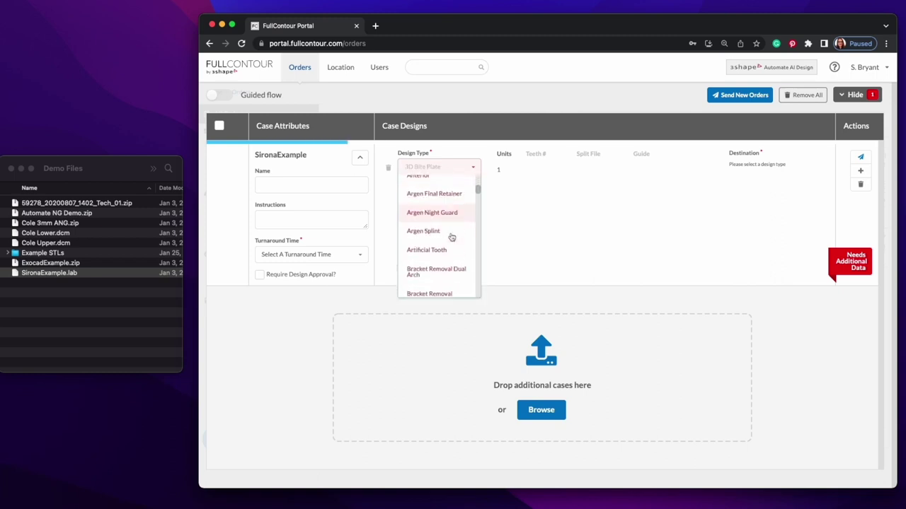
{"action": "left_click", "coordinate": [443, 216]}
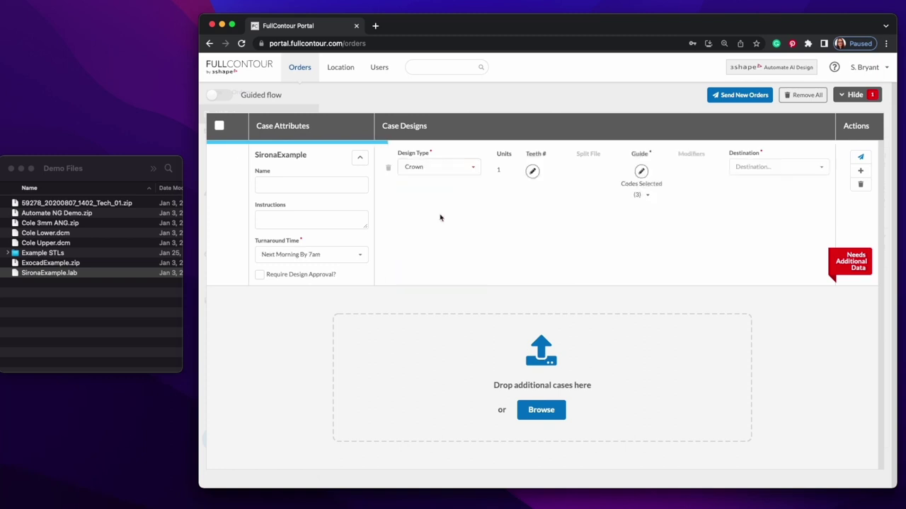
Assign teeth 3 and 4 to the SironaExample crown design on the tooth chart
{"action": "left_click", "coordinate": [532, 171]}
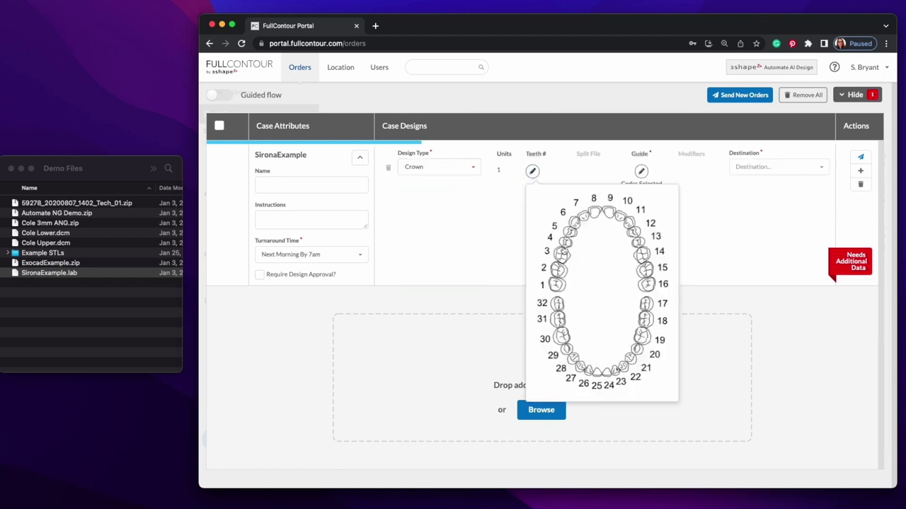
{"action": "left_click", "coordinate": [564, 255]}
{"action": "left_click", "coordinate": [499, 233]}
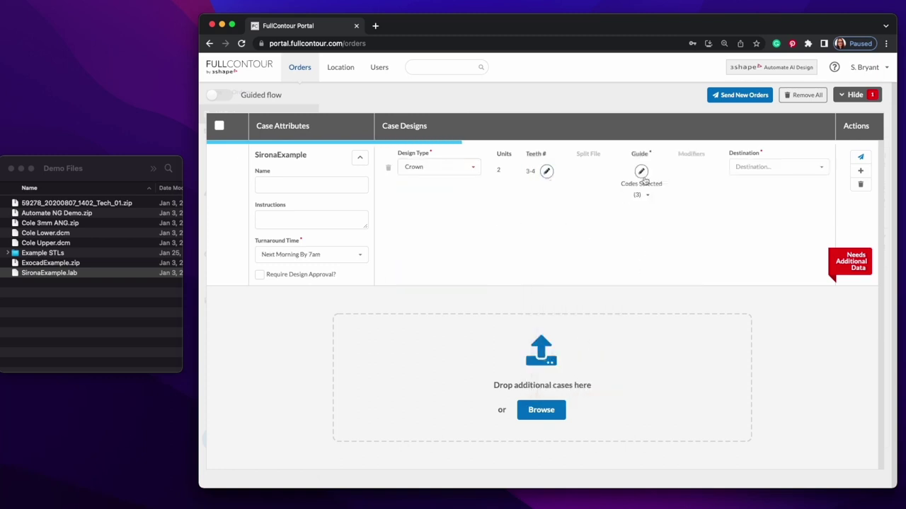
Check the crown's favourite design guides and set its destination to In House Manufacturing
{"action": "left_click", "coordinate": [642, 172]}
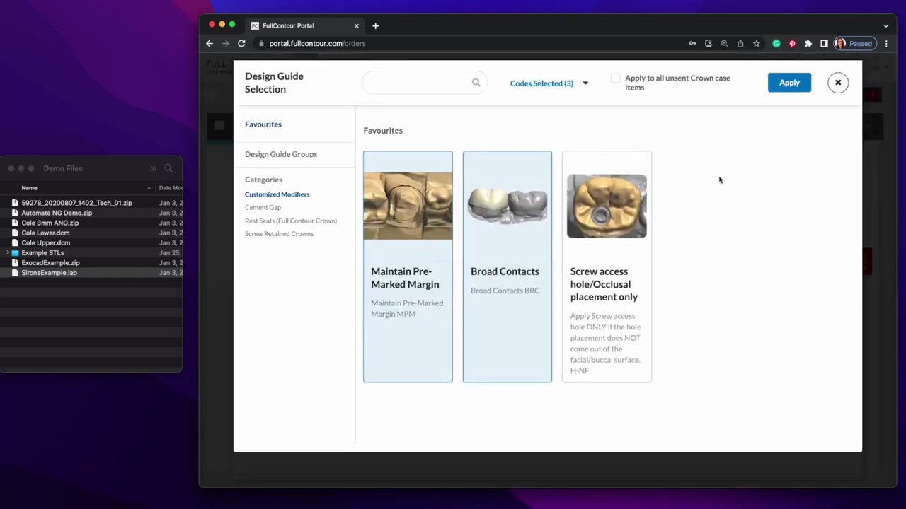
{"action": "left_click", "coordinate": [834, 87]}
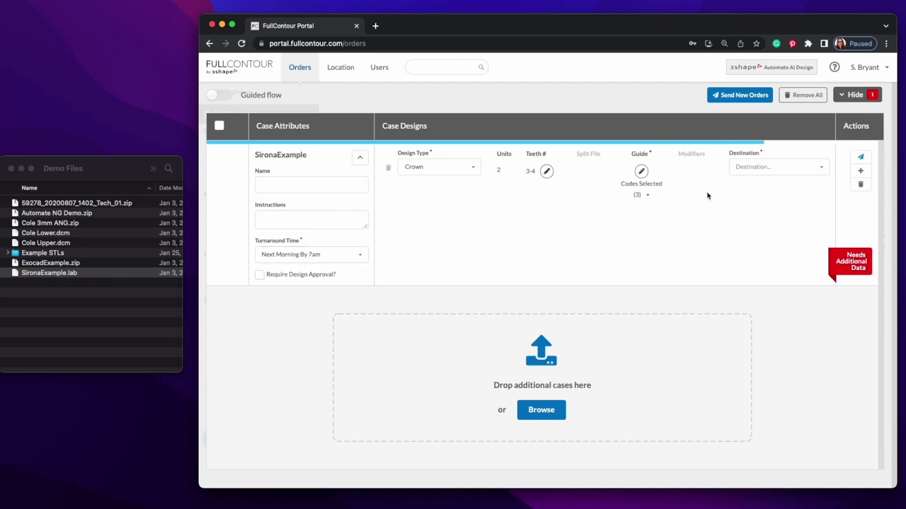
{"action": "left_click", "coordinate": [746, 171]}
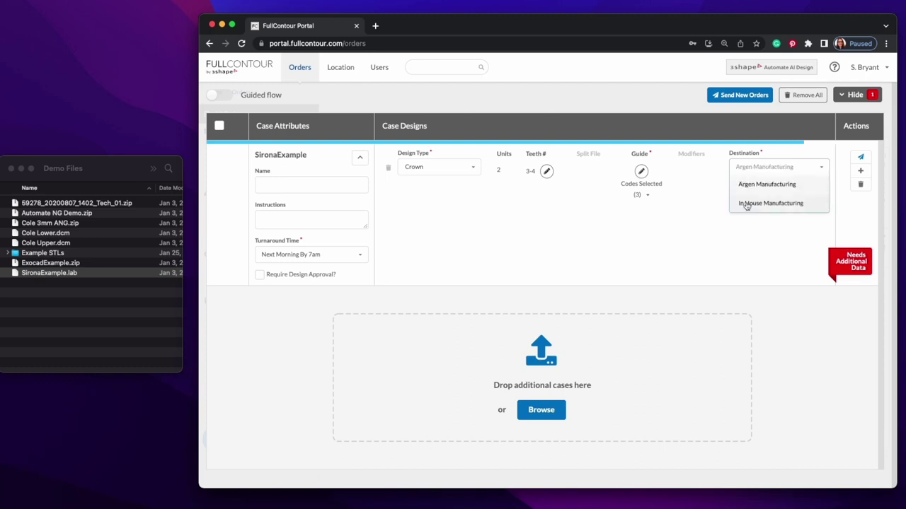
{"action": "left_click", "coordinate": [744, 203]}
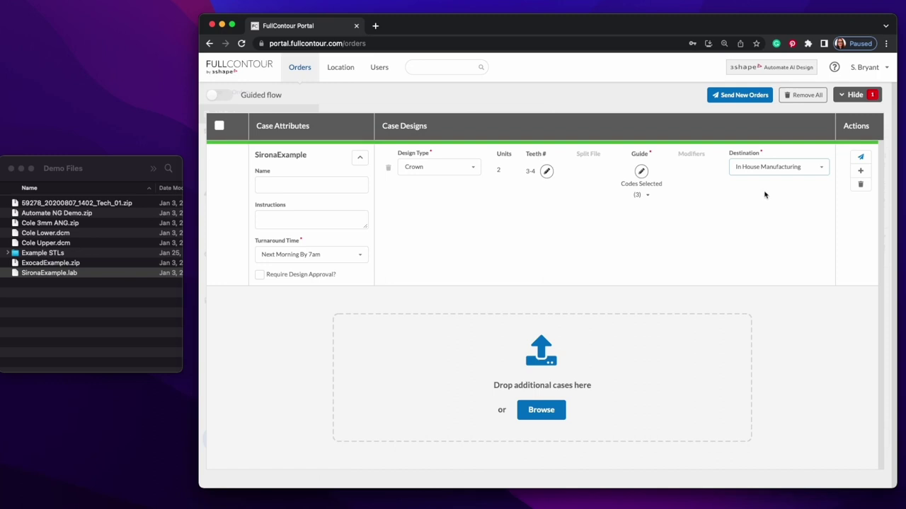
Add a second design to the SironaExample case and set its design type to Abutment
{"action": "left_click", "coordinate": [859, 172]}
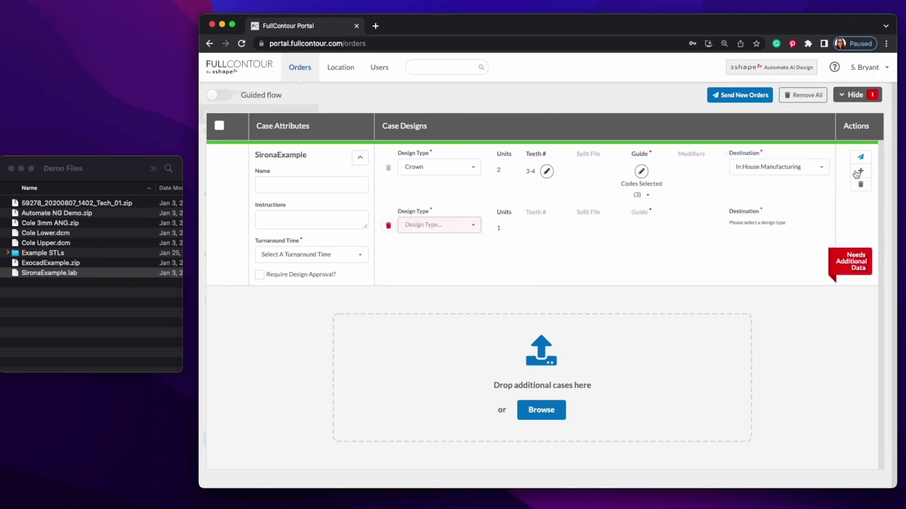
{"action": "left_click", "coordinate": [476, 228]}
{"action": "left_click", "coordinate": [445, 268]}
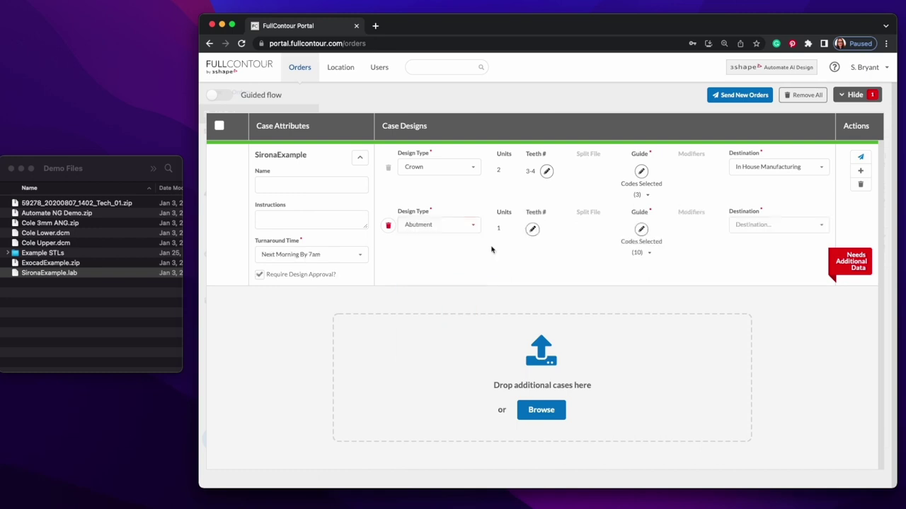
Assign teeth 6 and 7 to the abutment design and check its design guide selection
{"action": "left_click", "coordinate": [532, 228]}
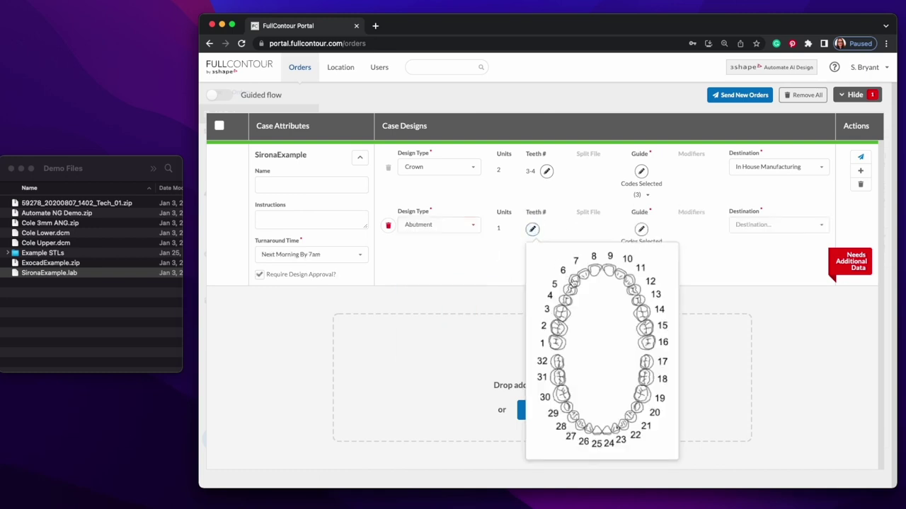
{"action": "left_click", "coordinate": [574, 280]}
{"action": "left_click", "coordinate": [589, 276]}
{"action": "left_click", "coordinate": [643, 230]}
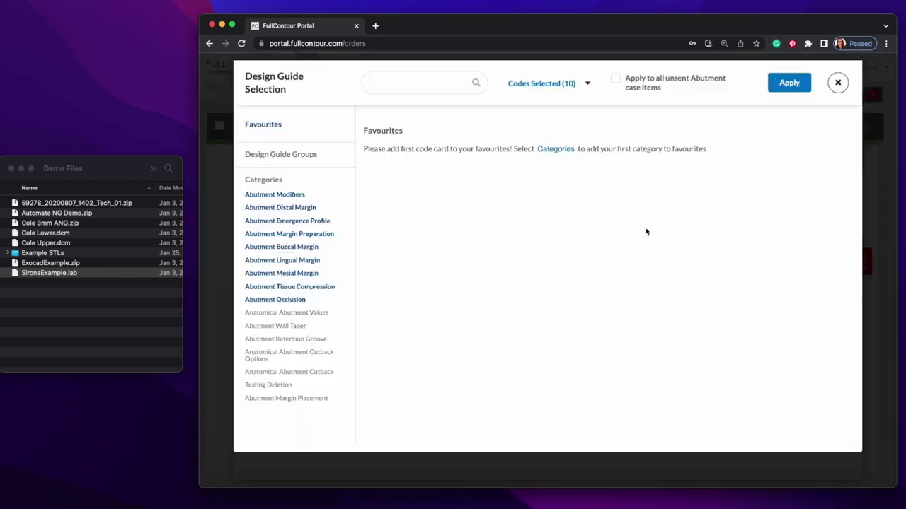
{"action": "left_click", "coordinate": [838, 82]}
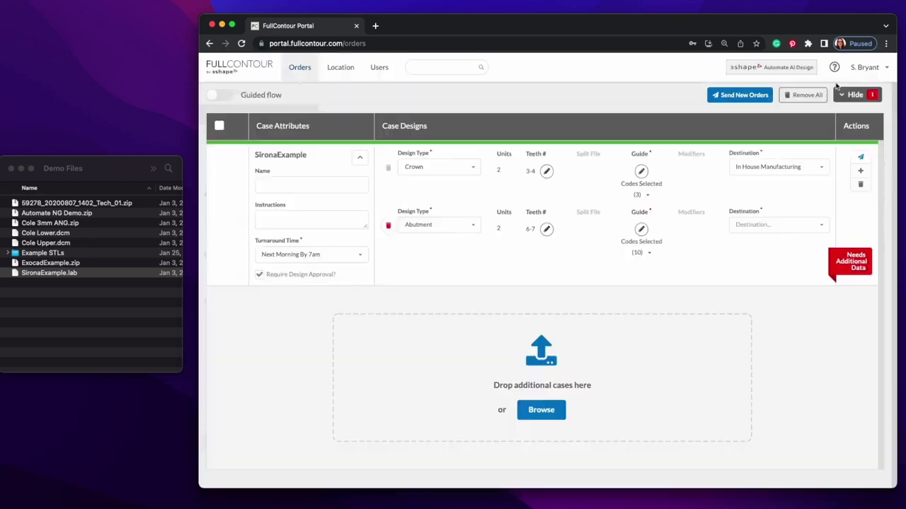